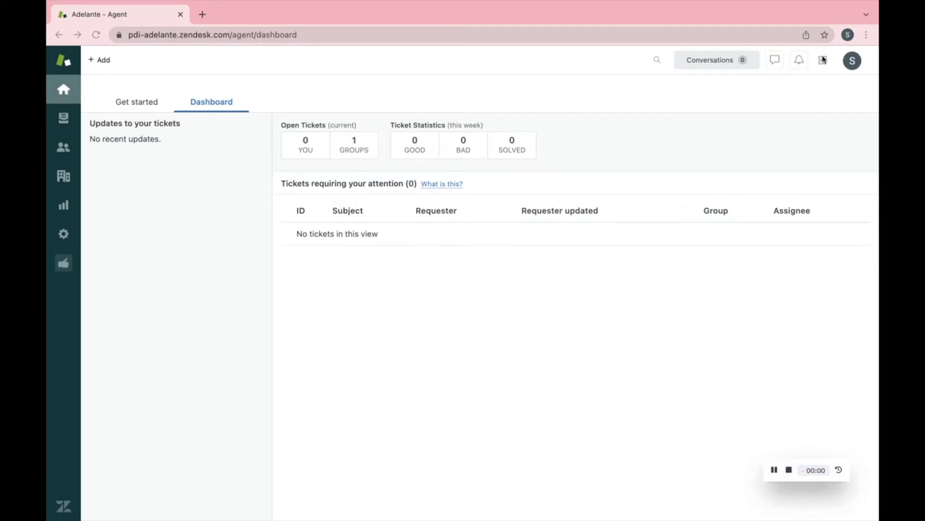
- Go to Admin Centre's Objects and rules > Business rules > Automations list
click(823, 61)
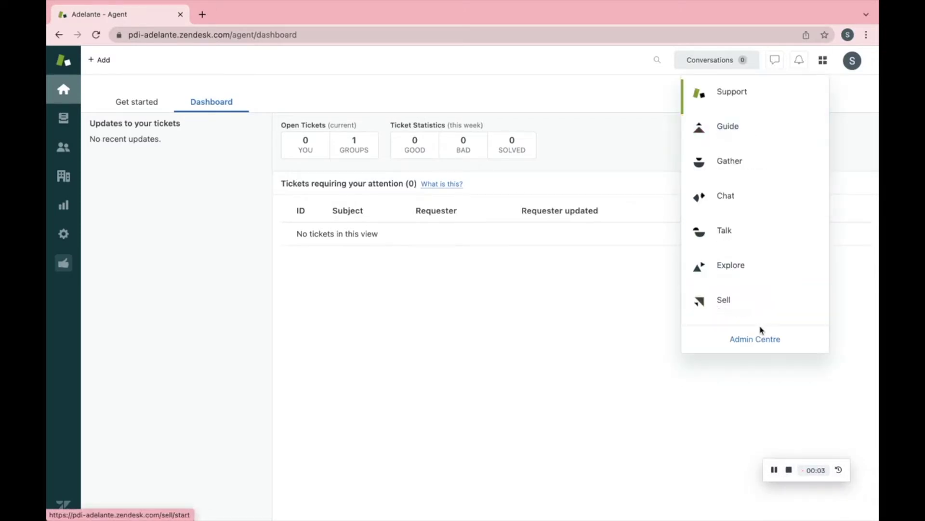
click(755, 340)
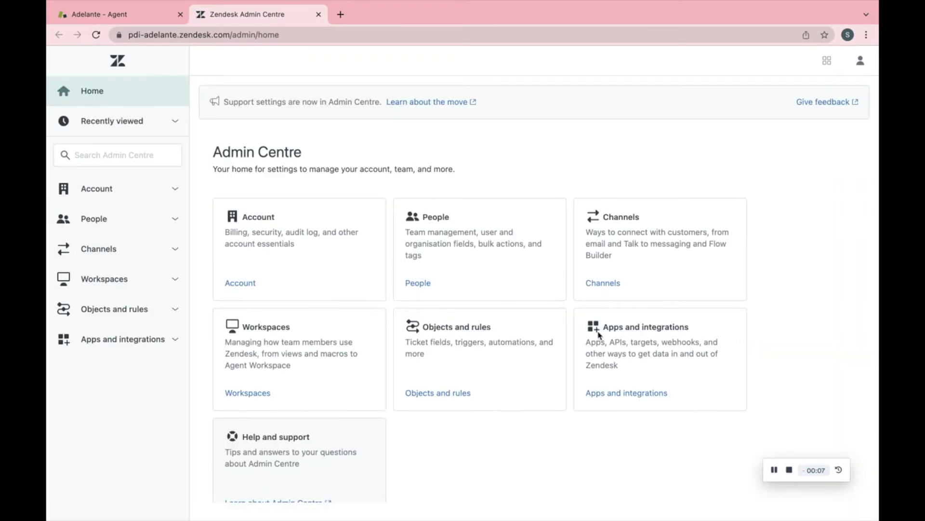
click(448, 393)
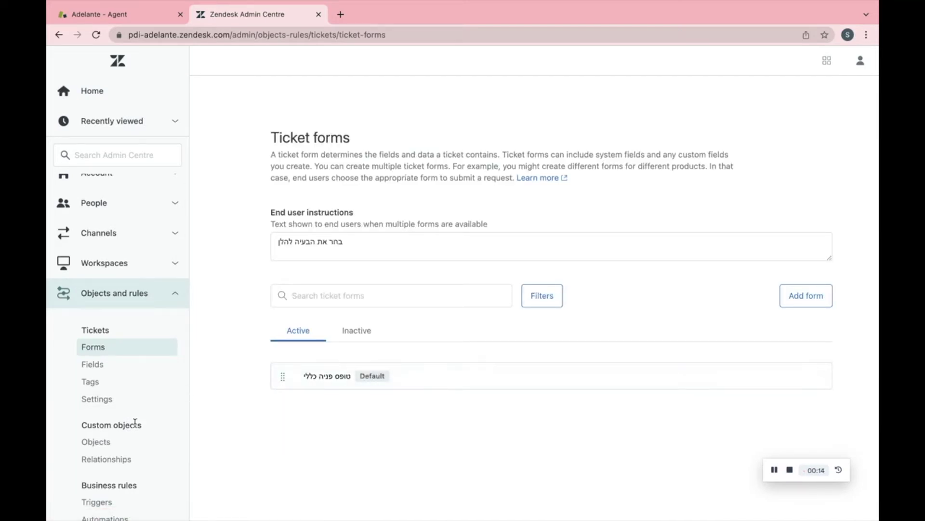
scroll(135, 423, down, 3)
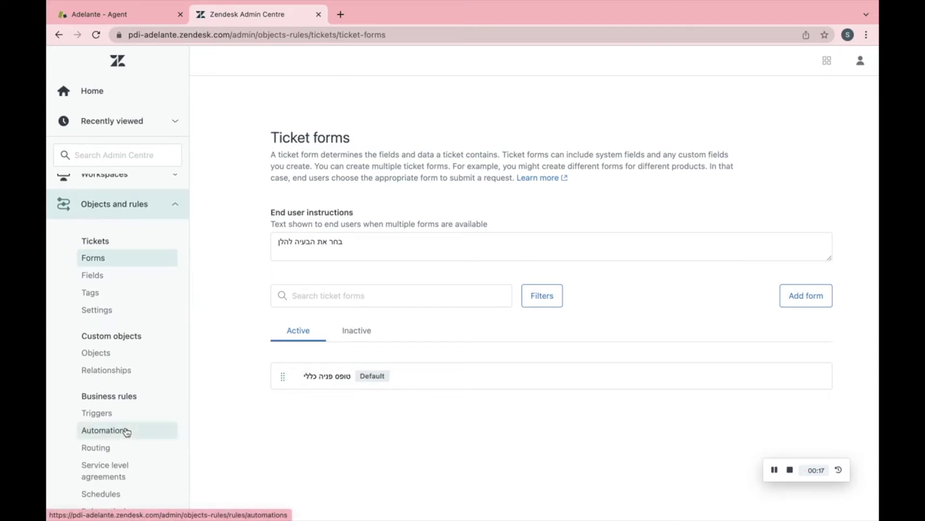
click(127, 430)
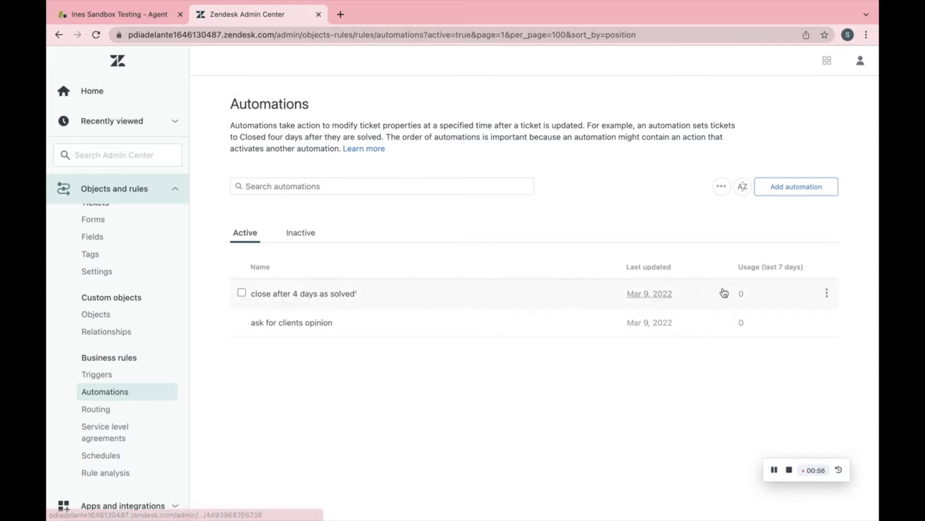
- Look at the close-after-4-days automation's options without changing it, then start a new automation
click(827, 293)
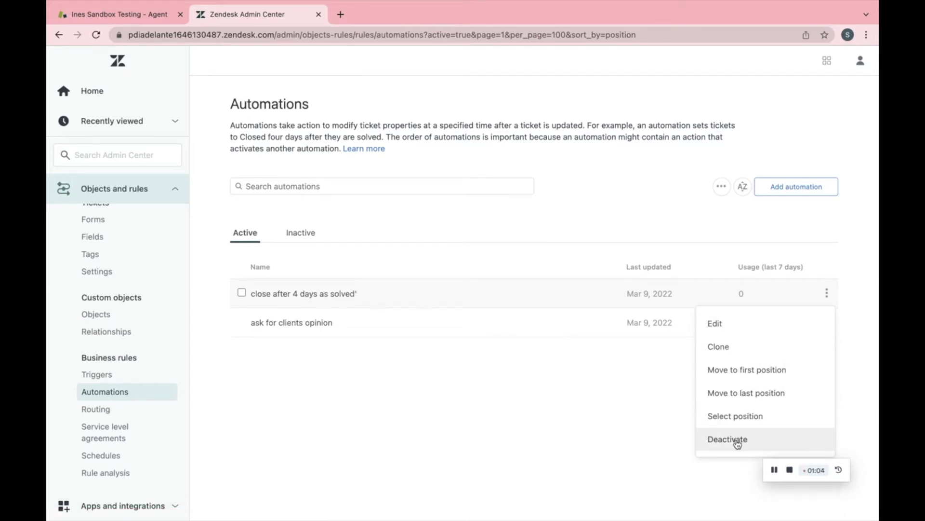
click(618, 430)
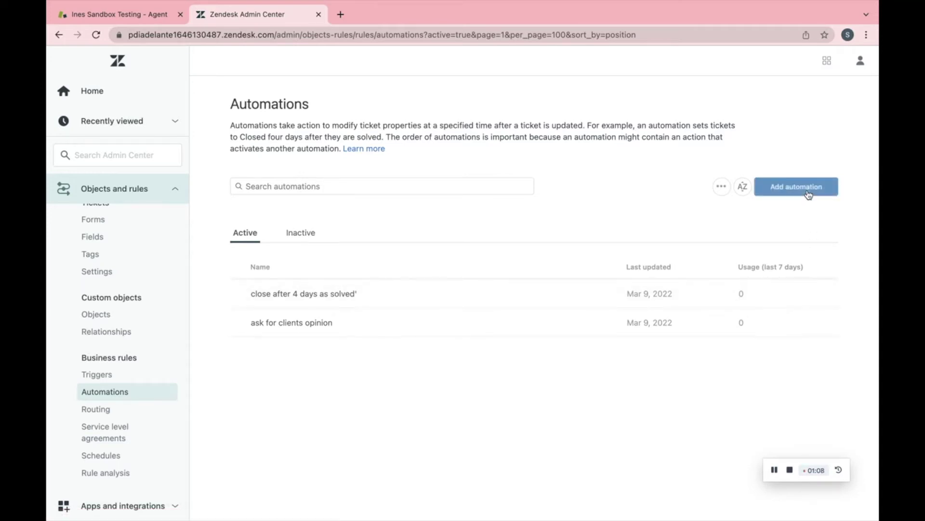
click(808, 195)
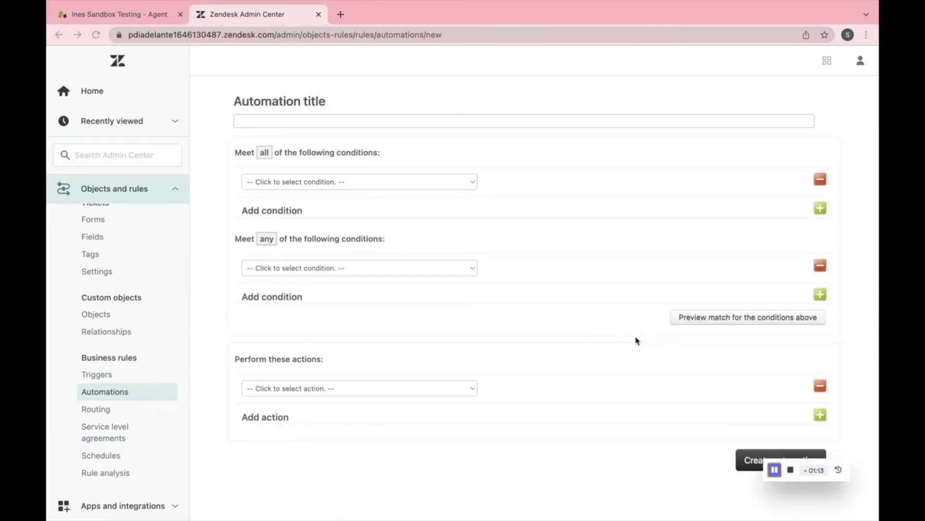
- Title the automation 'first bump' with condition Ticket: Status Is Pending
click(505, 124)
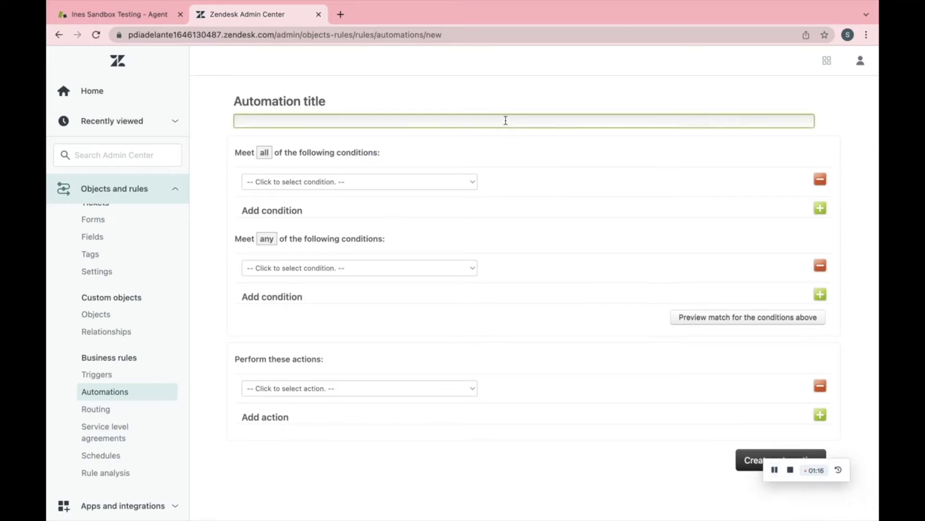
text(first bump)
click(471, 182)
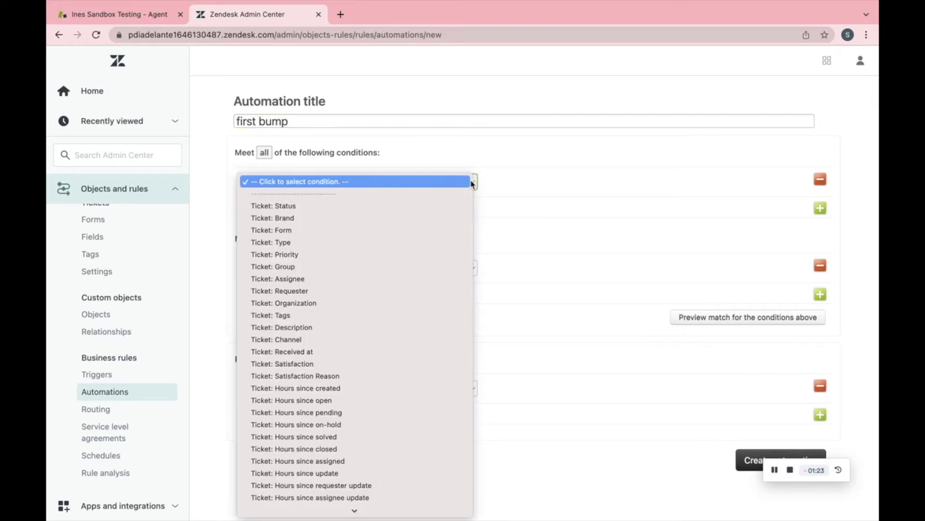
click(440, 206)
click(588, 184)
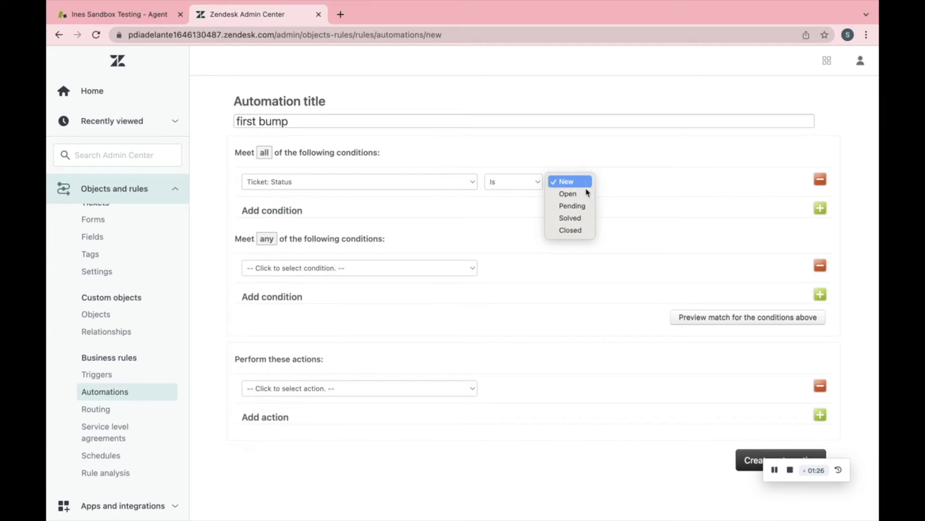
click(573, 206)
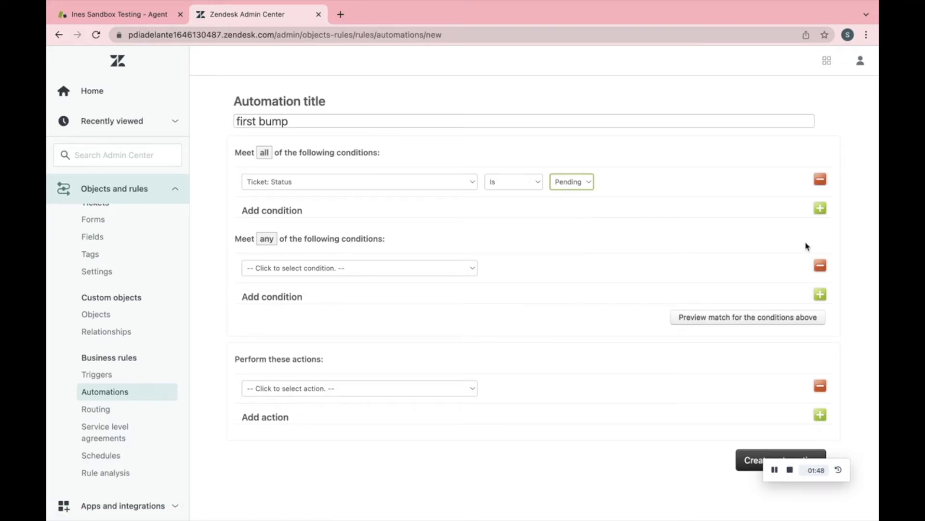
- Add the condition Ticket: Hours since pending Greater than 96
click(820, 210)
click(470, 211)
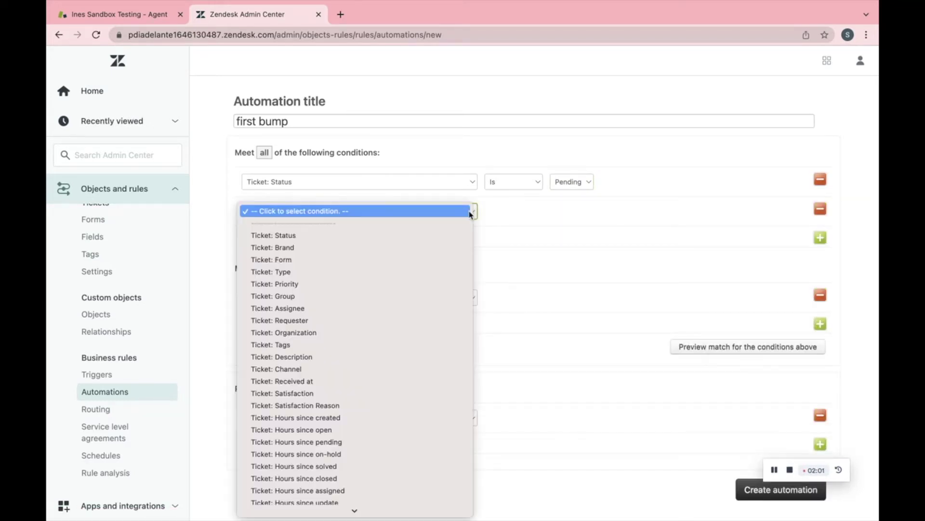
scroll(396, 373, down, 3)
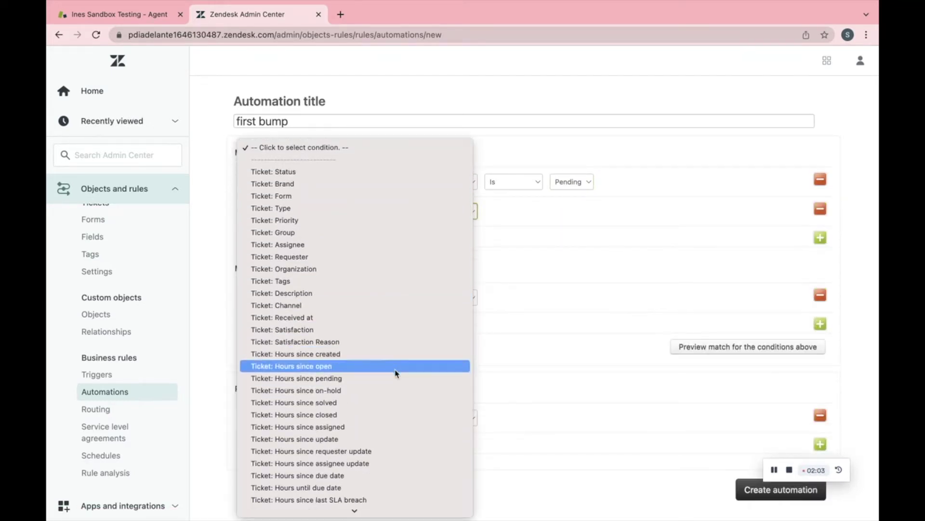
click(384, 378)
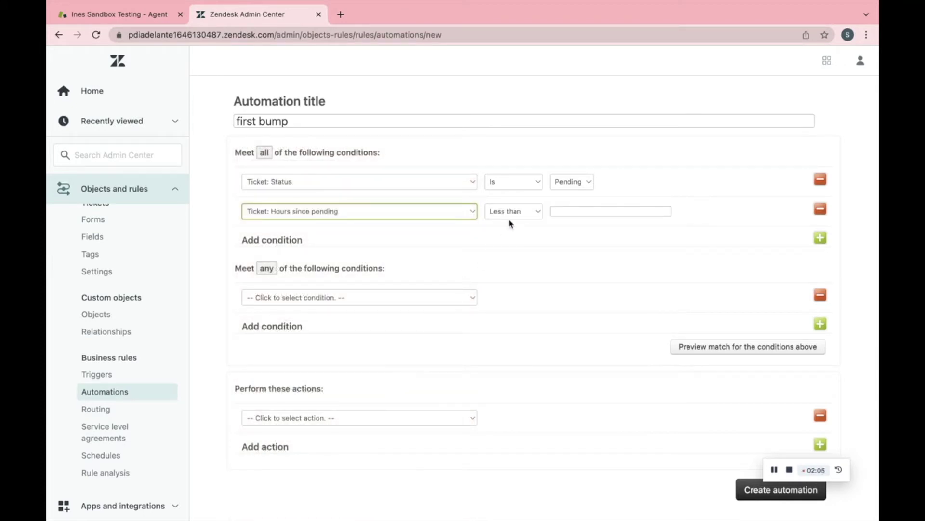
click(528, 212)
click(514, 223)
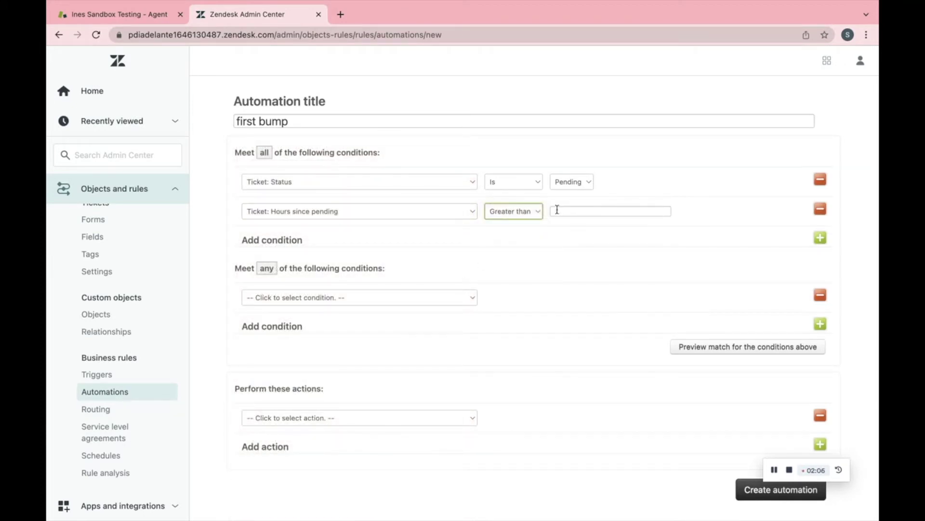
click(560, 208)
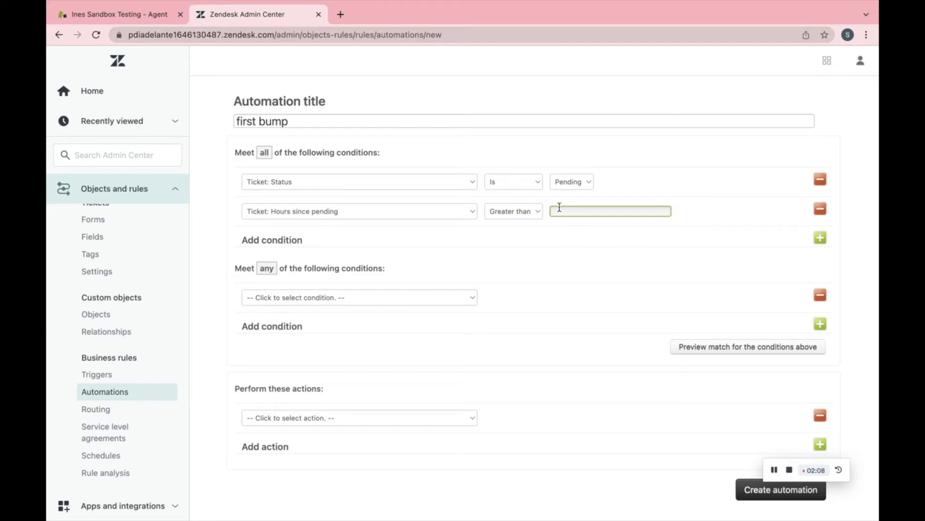
text(96)
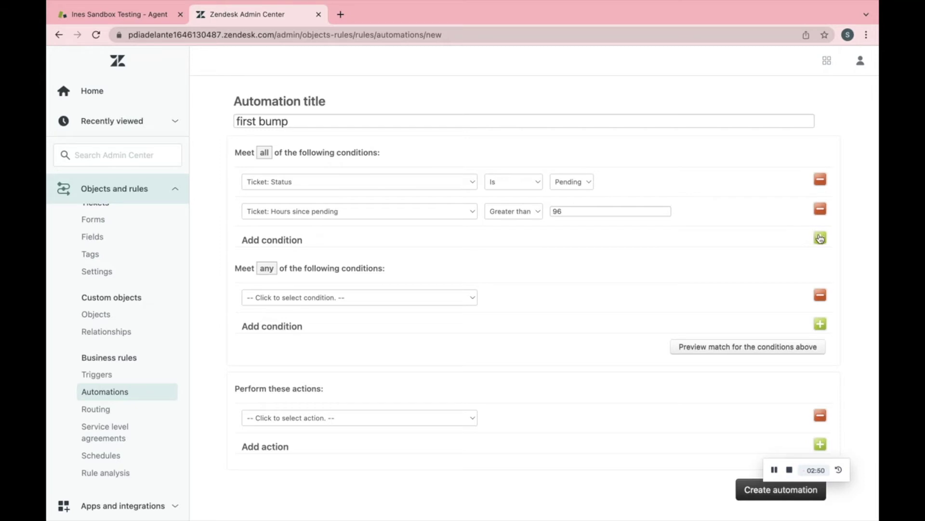
click(820, 238)
- Set the third condition to Ticket: Tags Contains none of the following dont_bump bump1
click(385, 245)
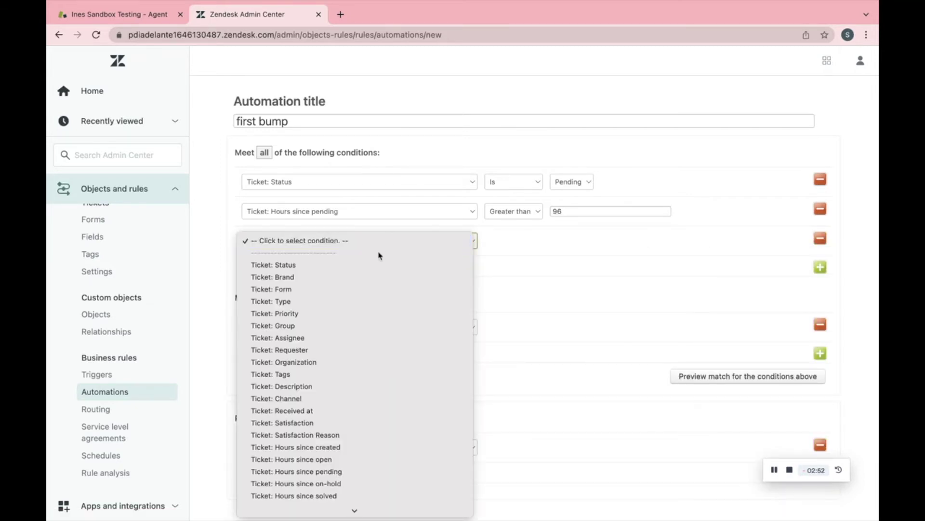
click(327, 375)
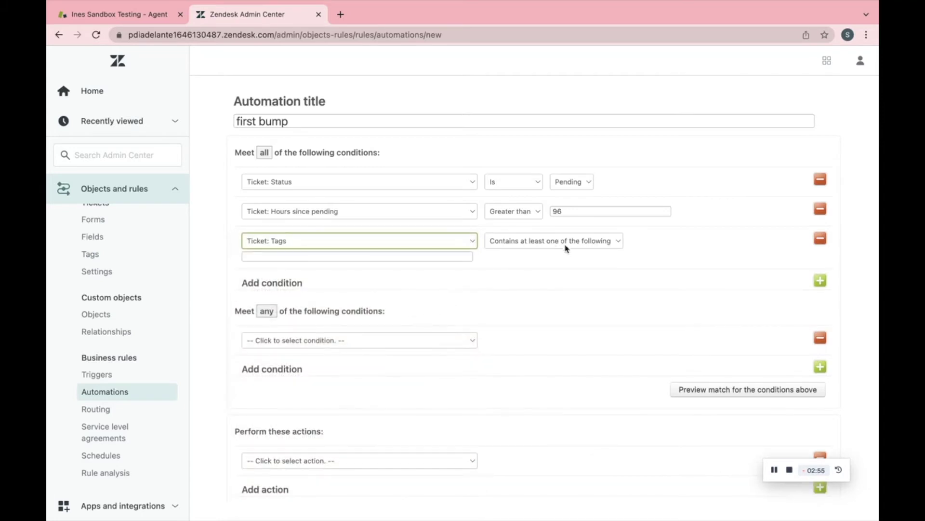
click(590, 242)
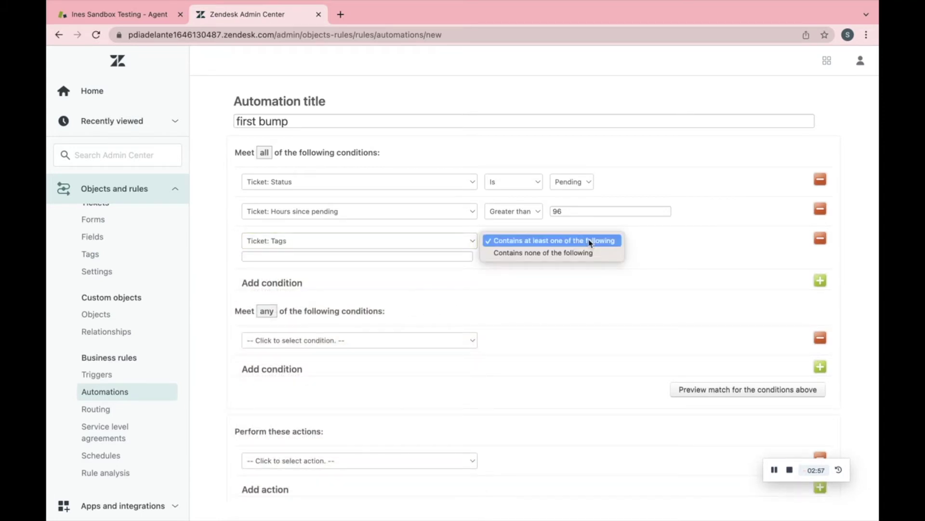
click(583, 254)
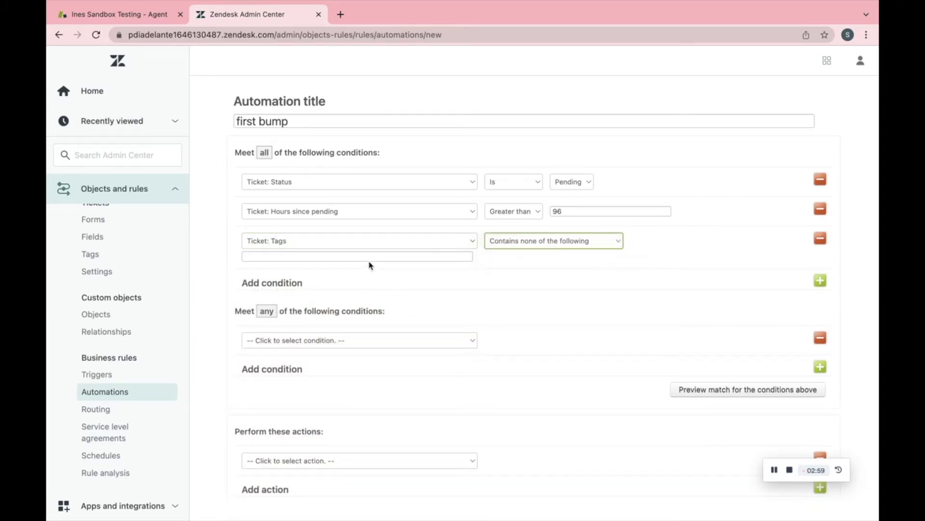
click(373, 256)
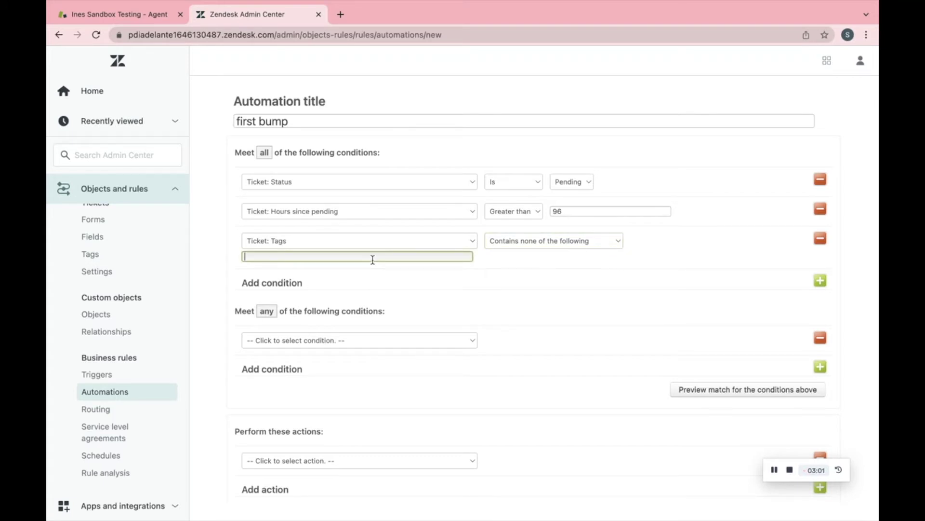
text(dont_bump bump1)
click(384, 273)
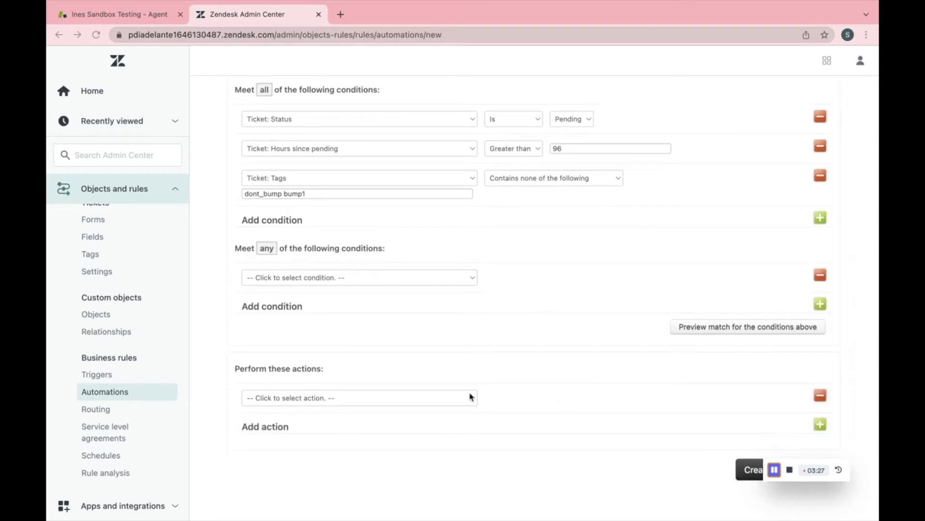
click(470, 398)
- Add a Notifications: Email user action to the requester with '.' as subject and body
scroll(411, 456, down, 3)
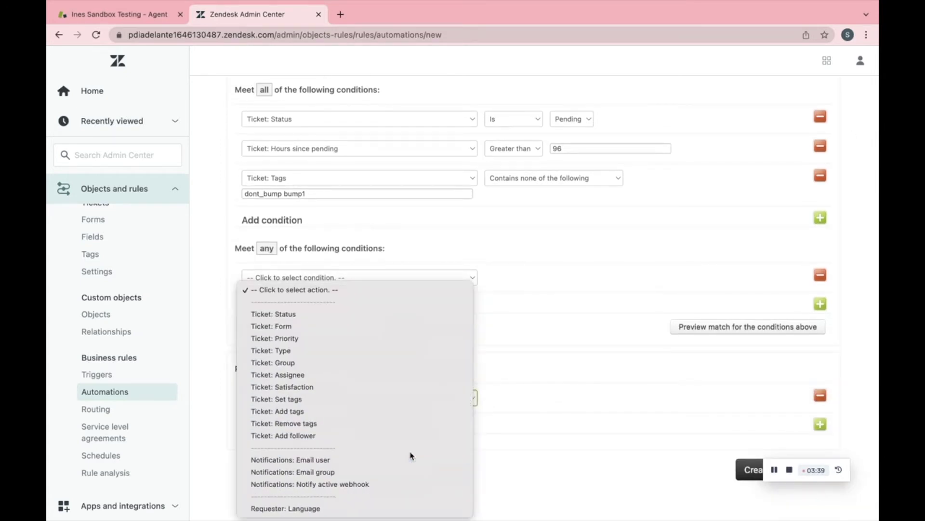
click(355, 460)
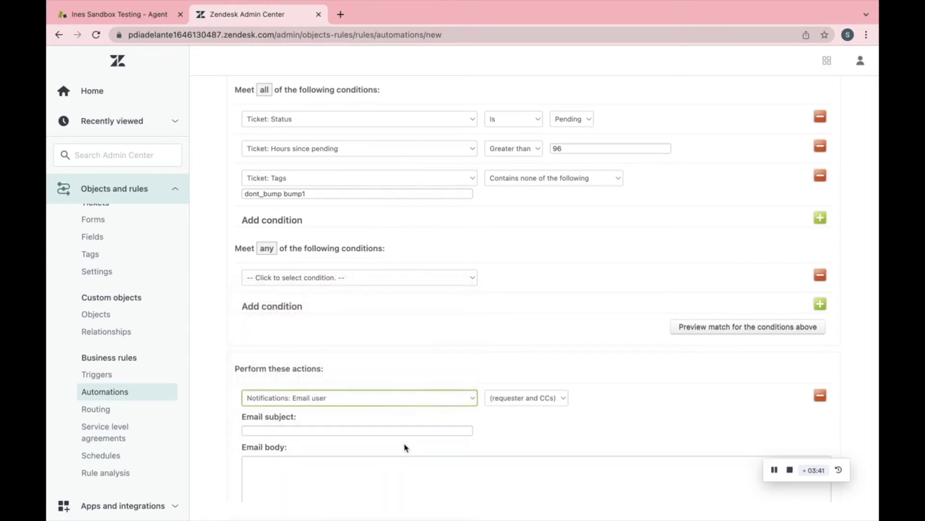
scroll(496, 425, down, 2)
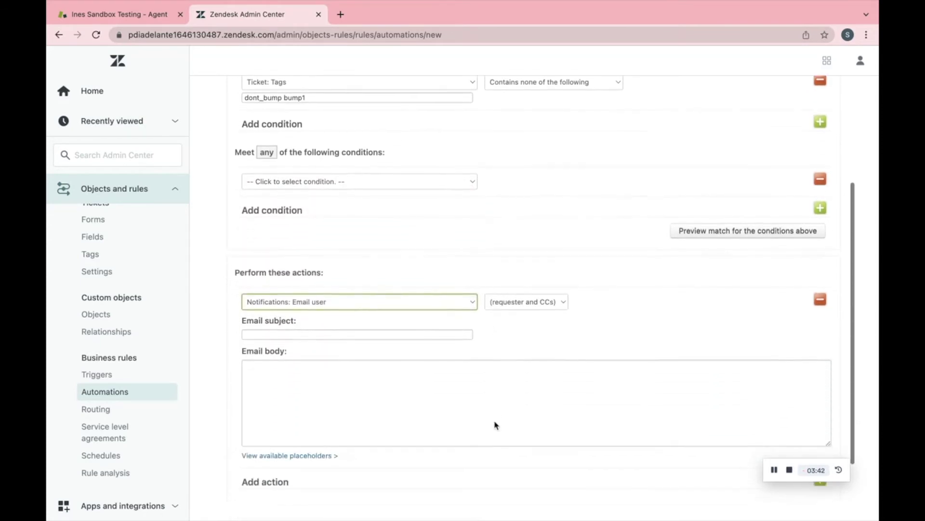
click(459, 329)
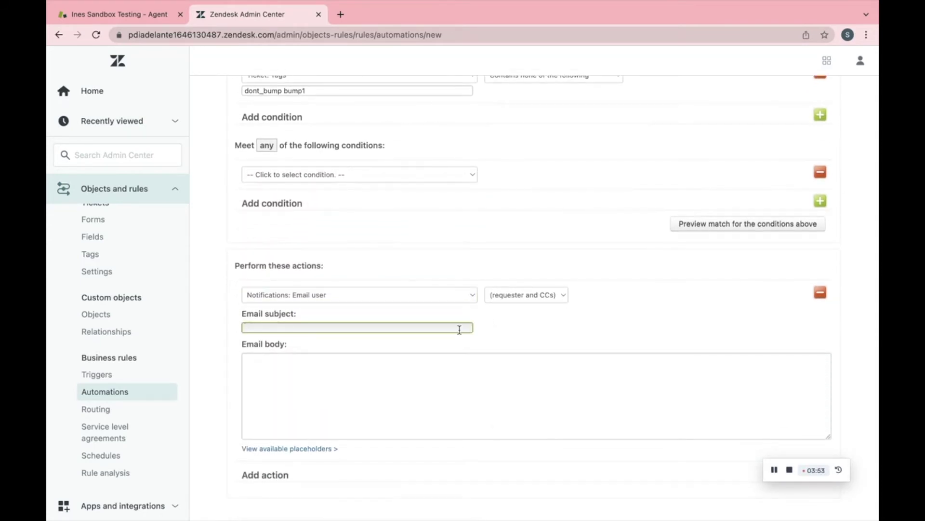
text(.)
click(409, 394)
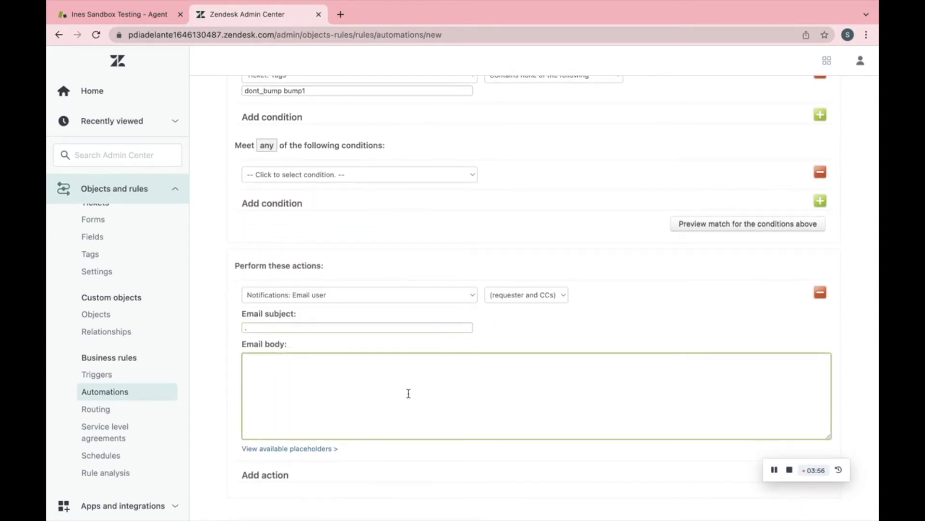
text(...)
click(608, 294)
scroll(663, 389, down, 1)
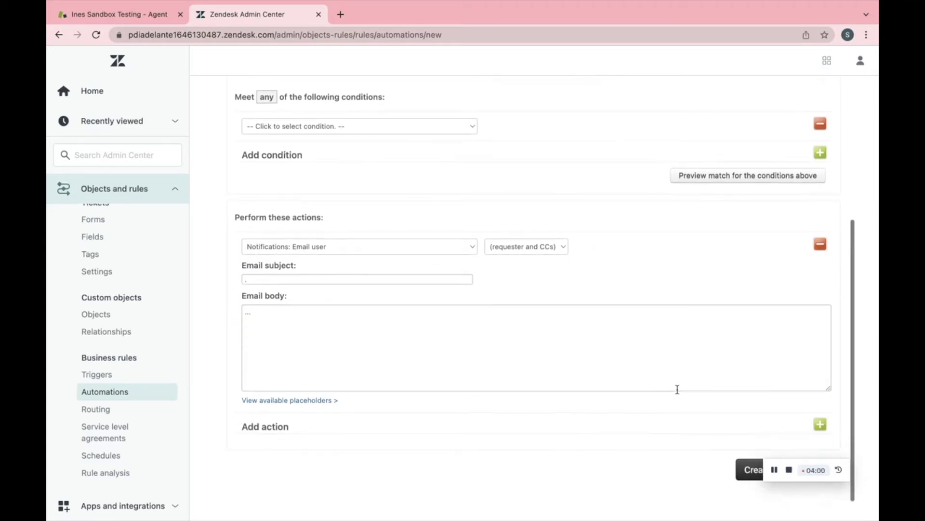
- Add a Ticket: Add tags action with bump1 and create the first bump automation
click(821, 425)
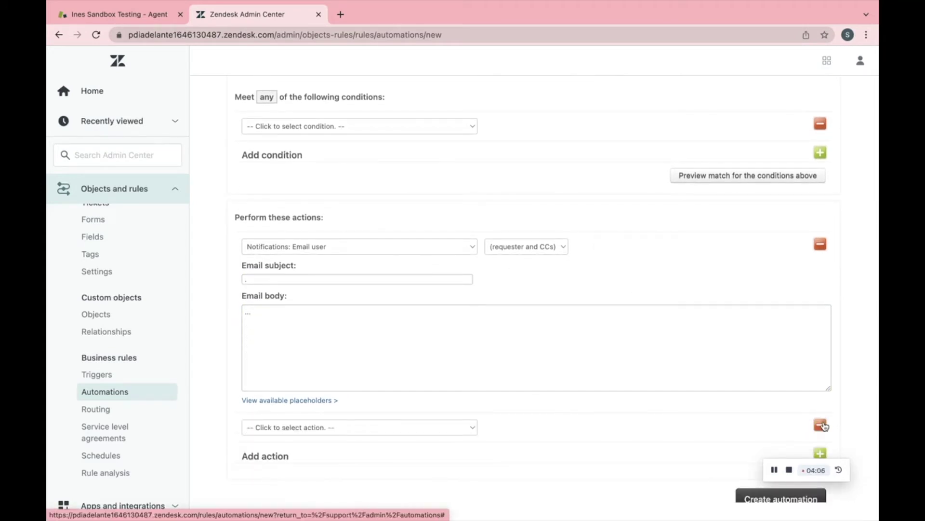
click(470, 428)
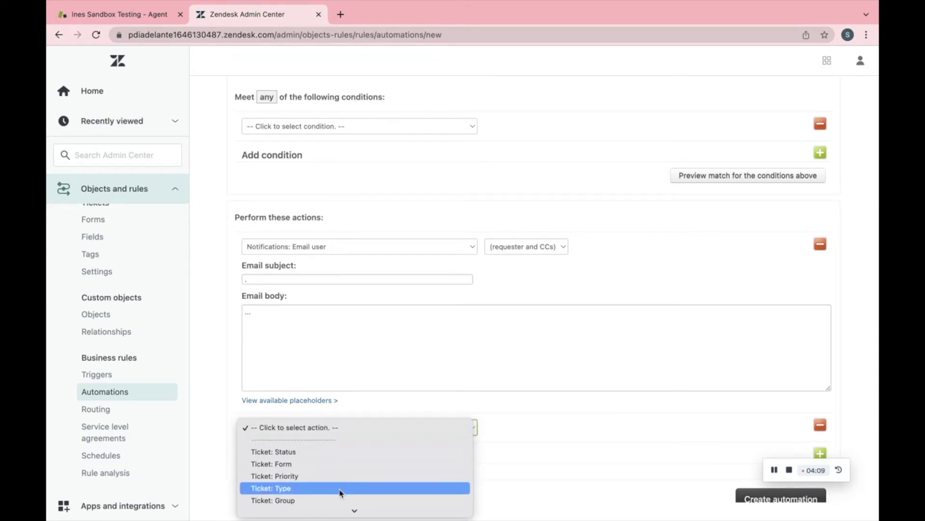
scroll(340, 489, down, 5)
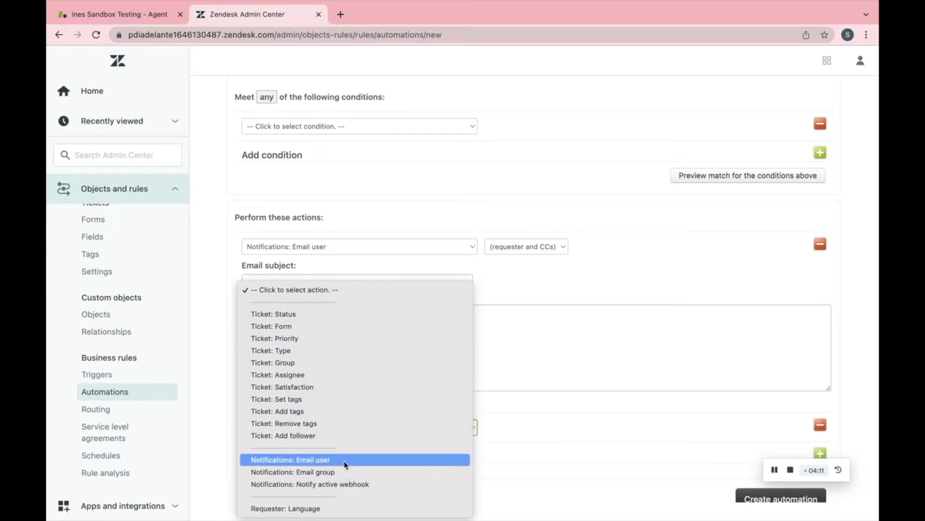
click(351, 411)
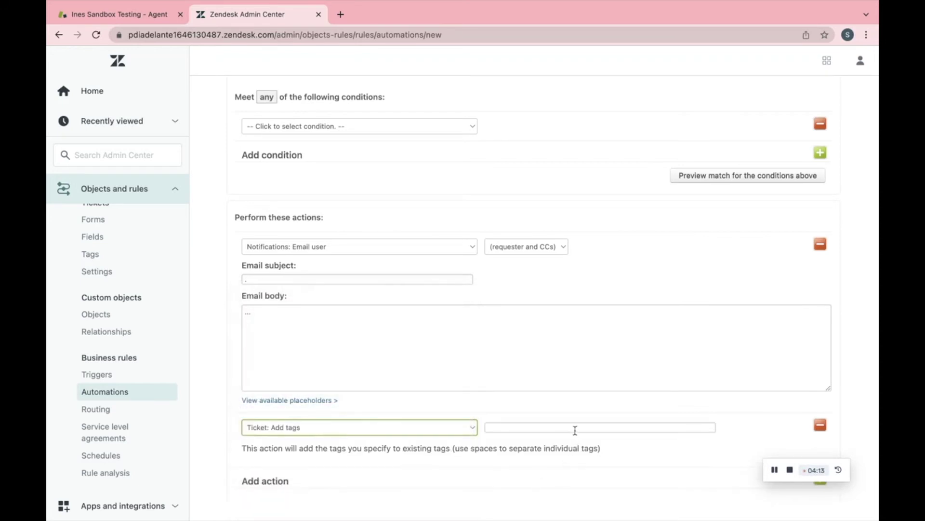
click(574, 429)
text(bum)
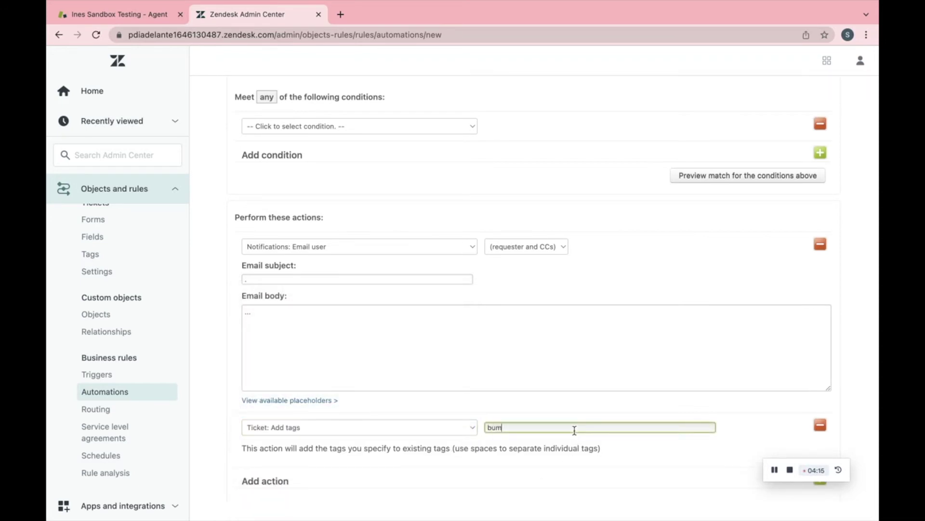
text(p1)
click(646, 375)
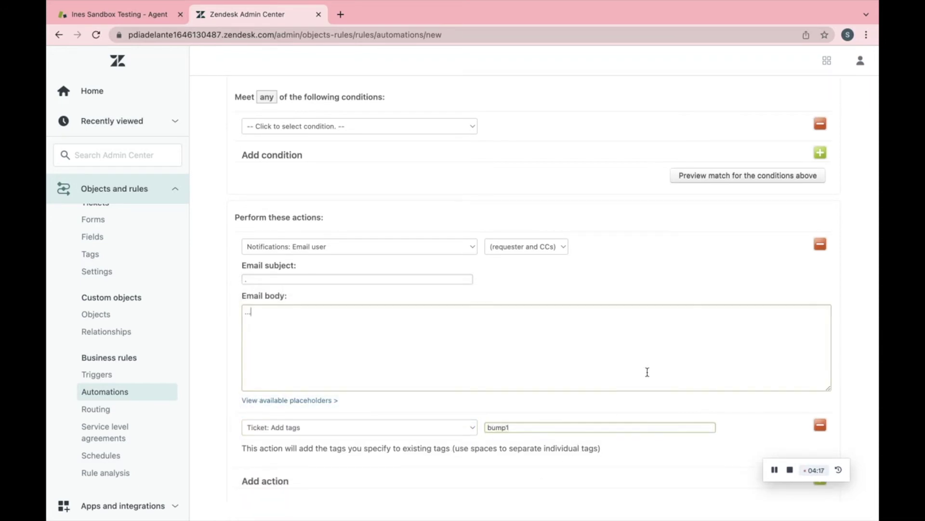
scroll(553, 420, down, 2)
scroll(553, 421, down, 1)
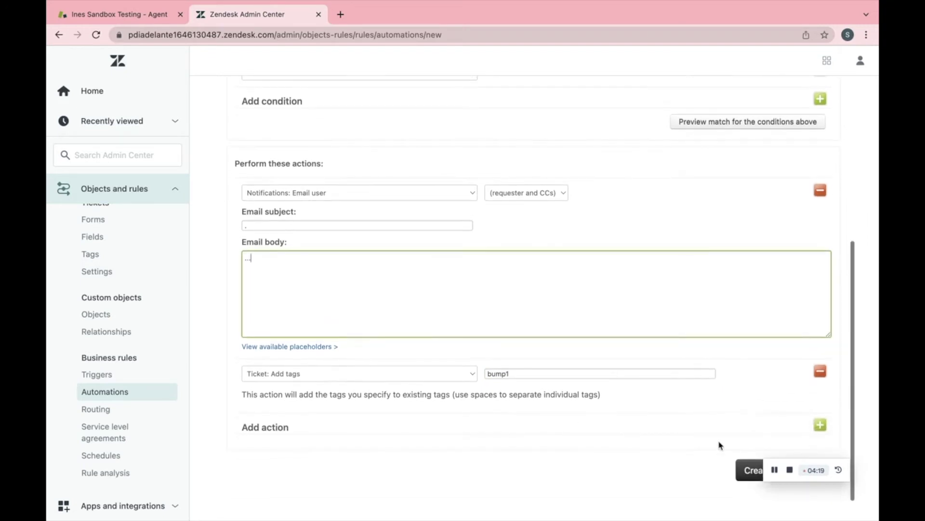
drag(808, 465, 825, 371)
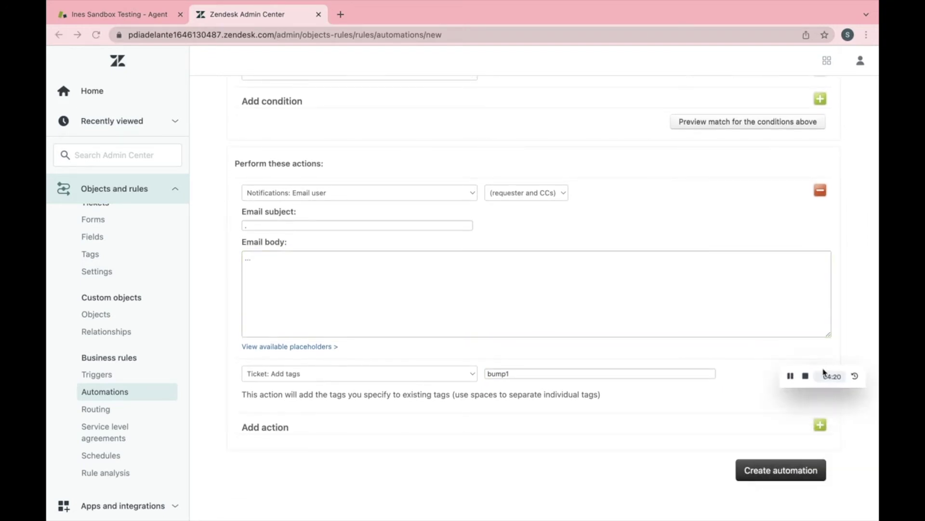
click(796, 471)
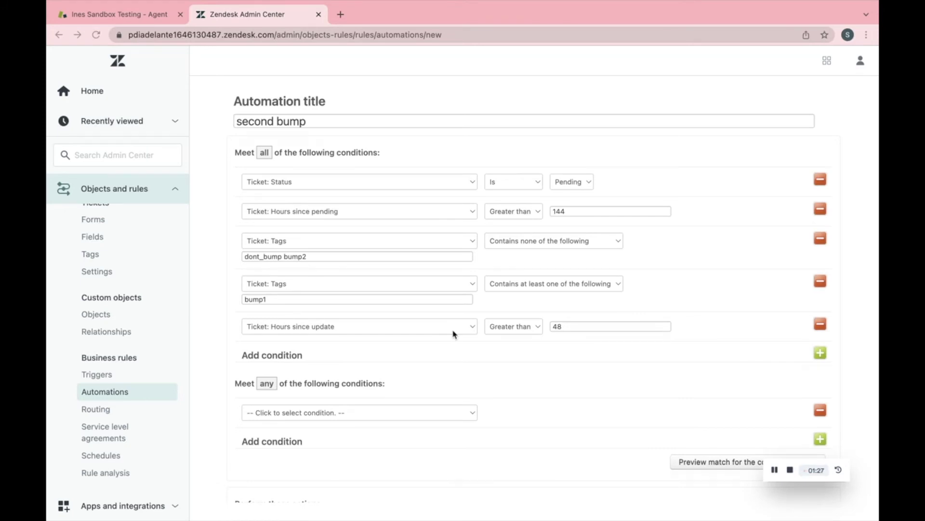
- Create the second bump automation with its 2bump email and bump2 tag actions
scroll(453, 332, down, 5)
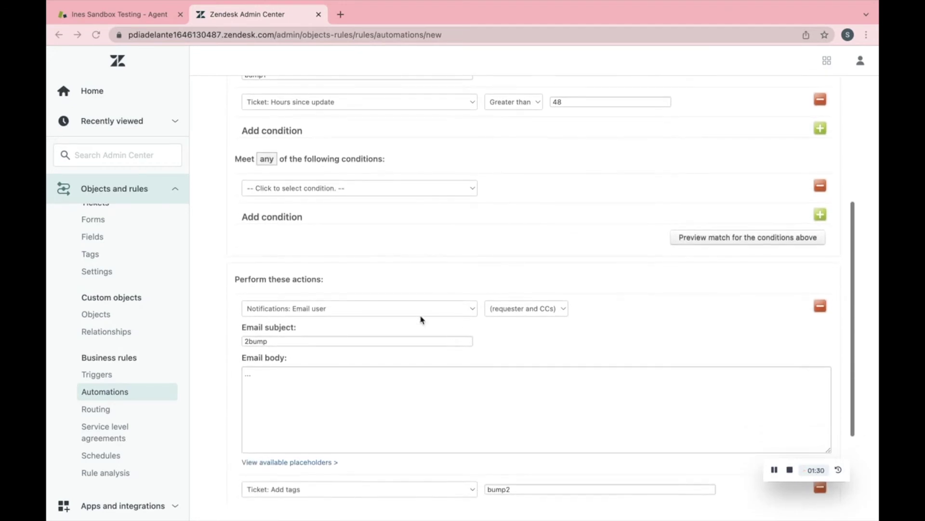
scroll(383, 312, down, 2)
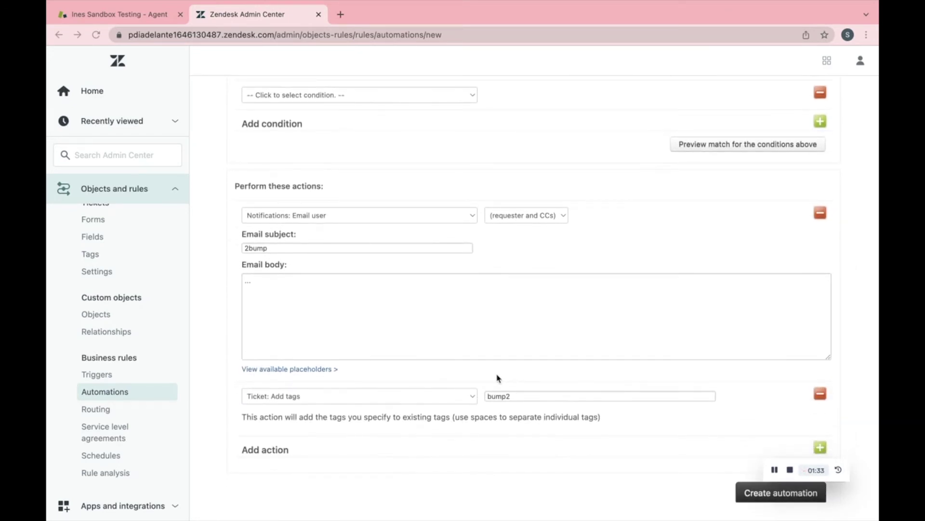
click(756, 494)
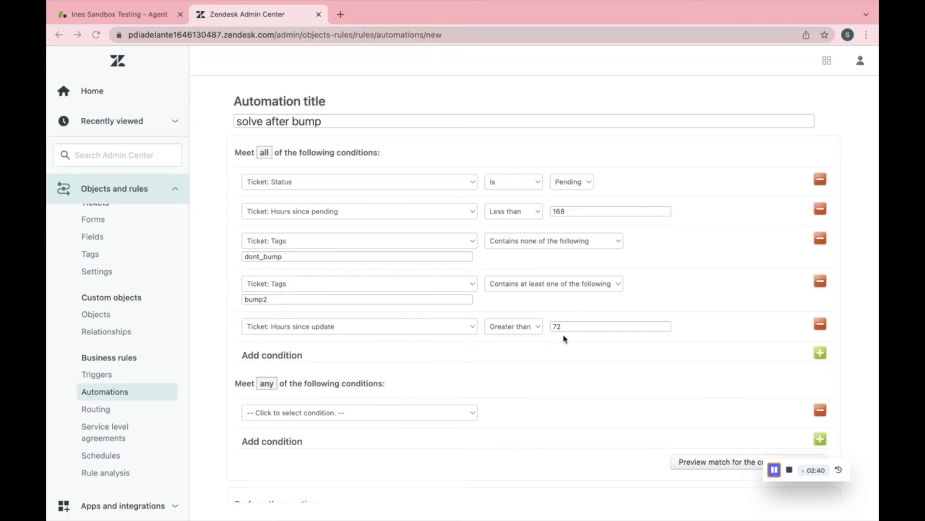
- Create the 'solve after bump' automation that emails the requester and sets status Solved
scroll(428, 376, down, 5)
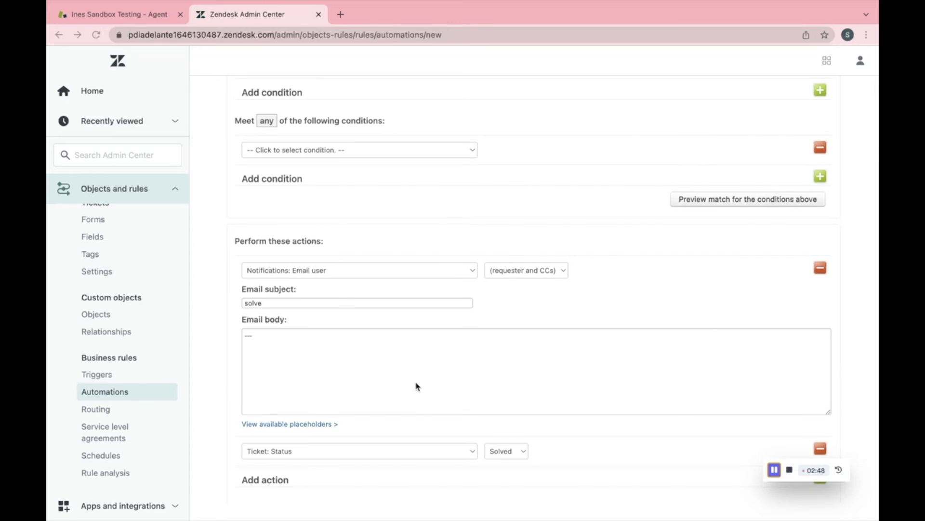
scroll(418, 386, down, 2)
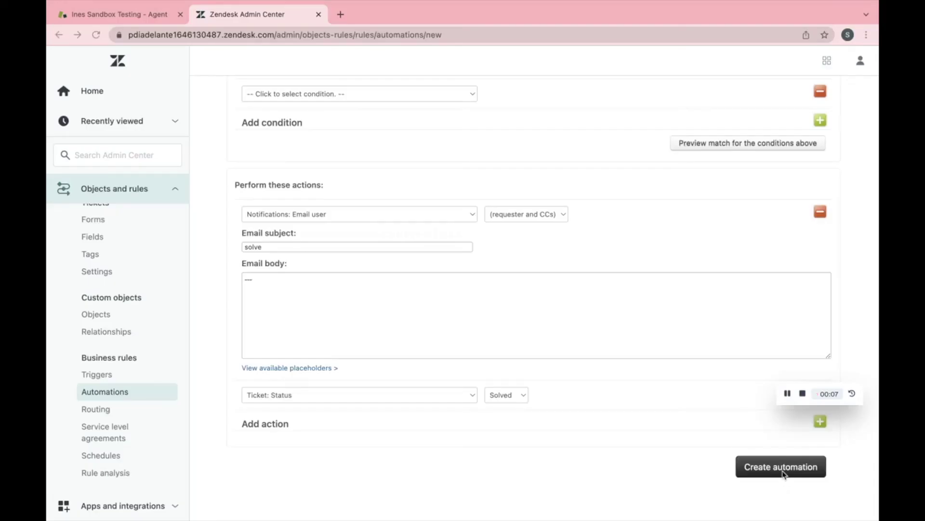
click(783, 474)
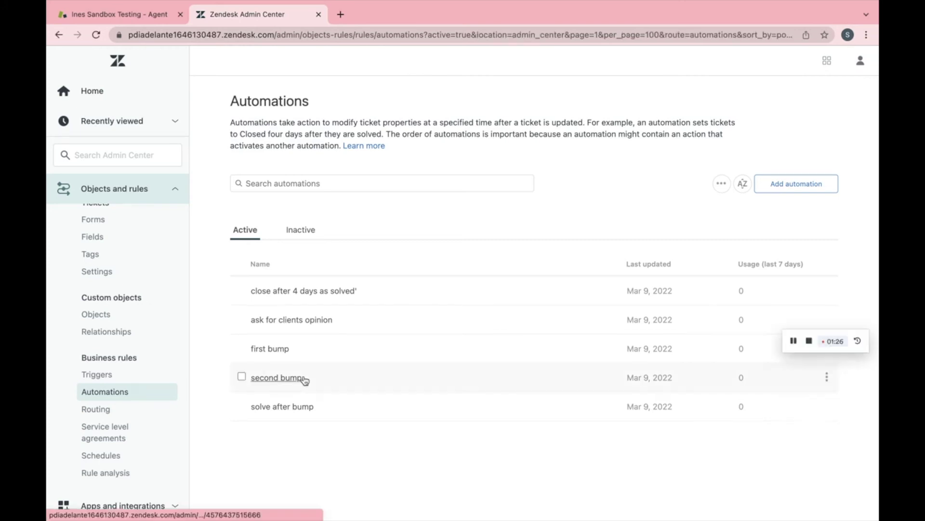
- Go to the Triggers list and start a new trigger
click(123, 374)
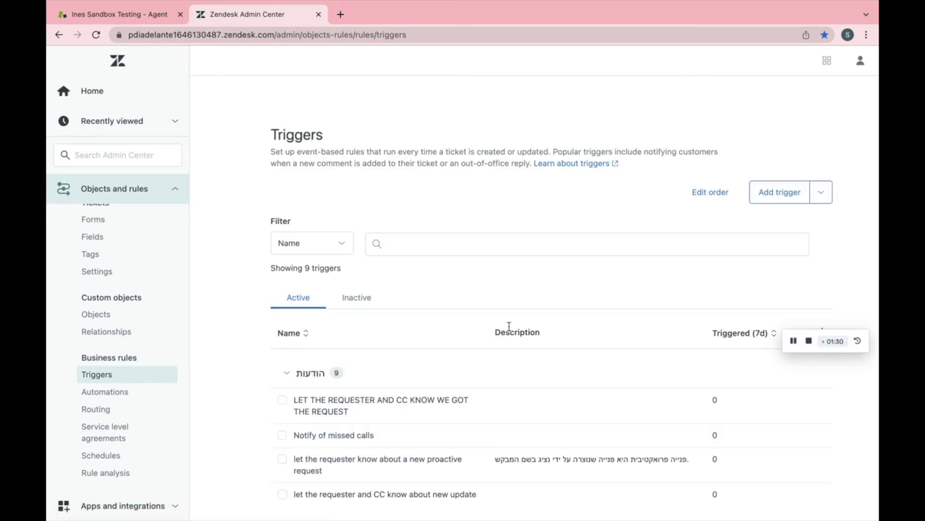
click(768, 200)
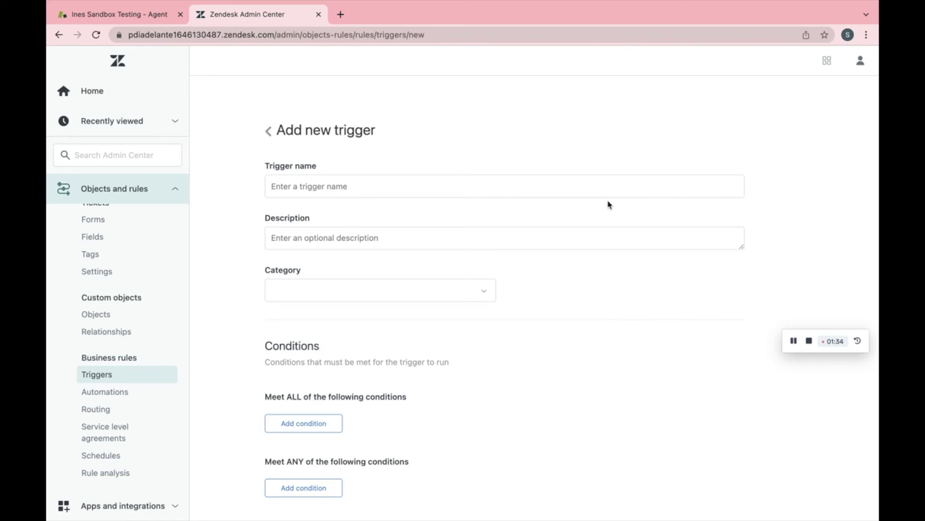
- Enter 'clean up tags' as the trigger name
text(cl)
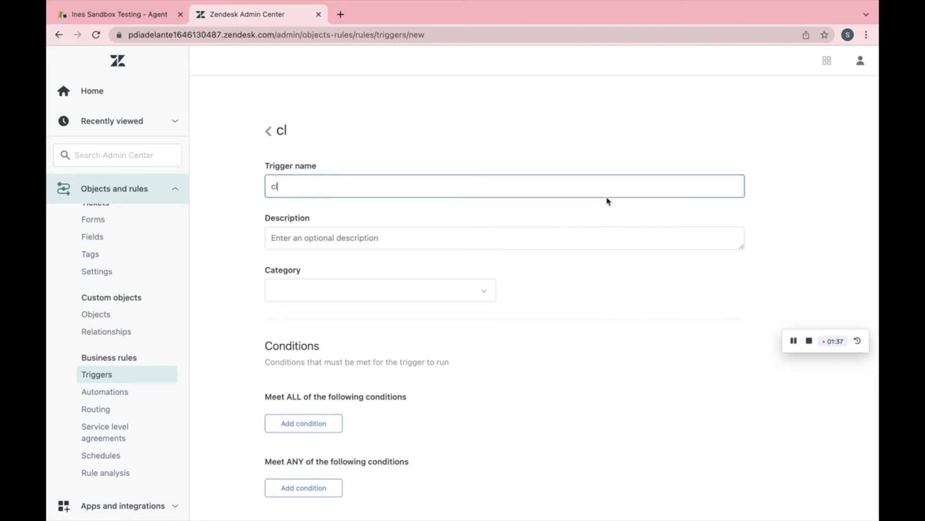
text(ean up tags)
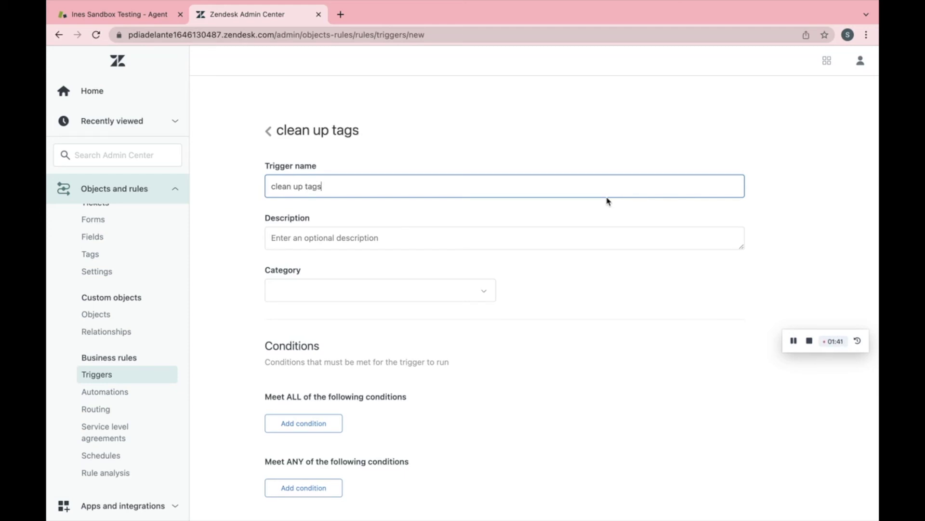
click(528, 233)
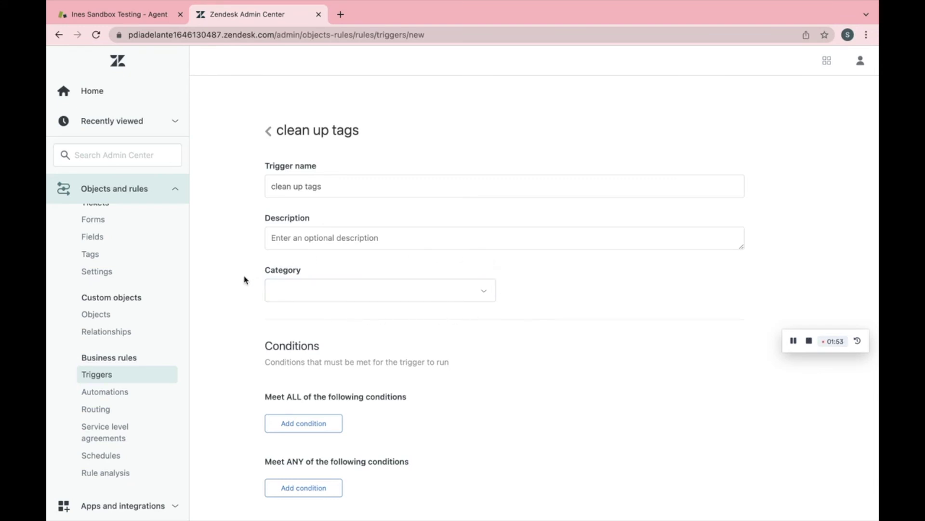
- Add a Meet ALL condition: Status Changed to Open
scroll(414, 332, down, 2)
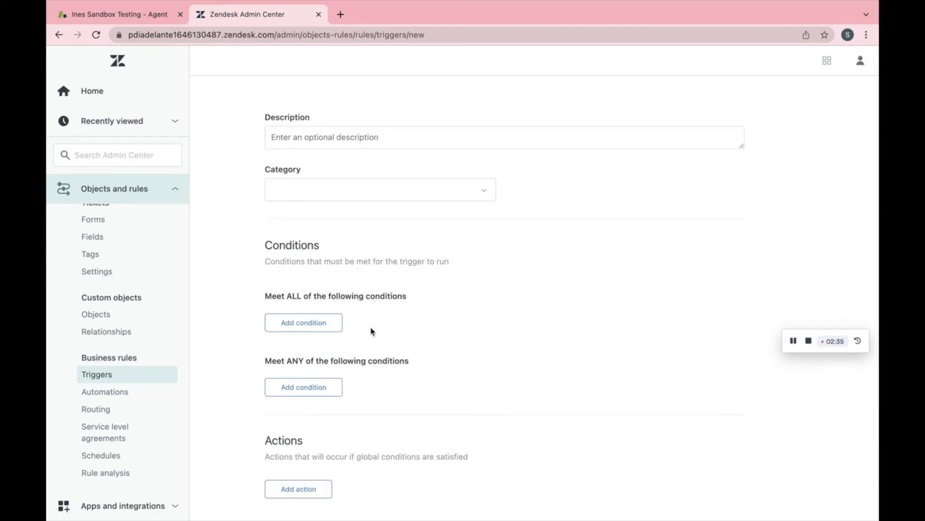
click(325, 323)
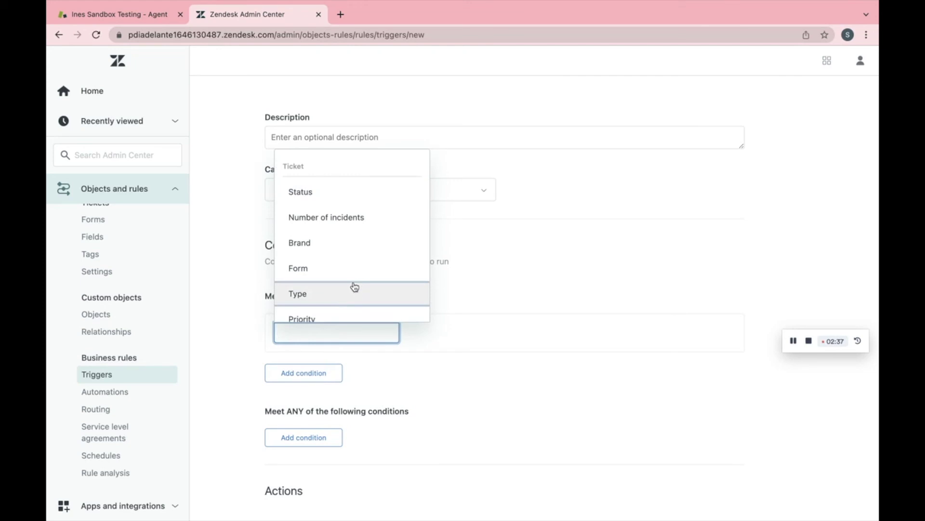
scroll(354, 287, down, 2)
scroll(353, 269, up, 2)
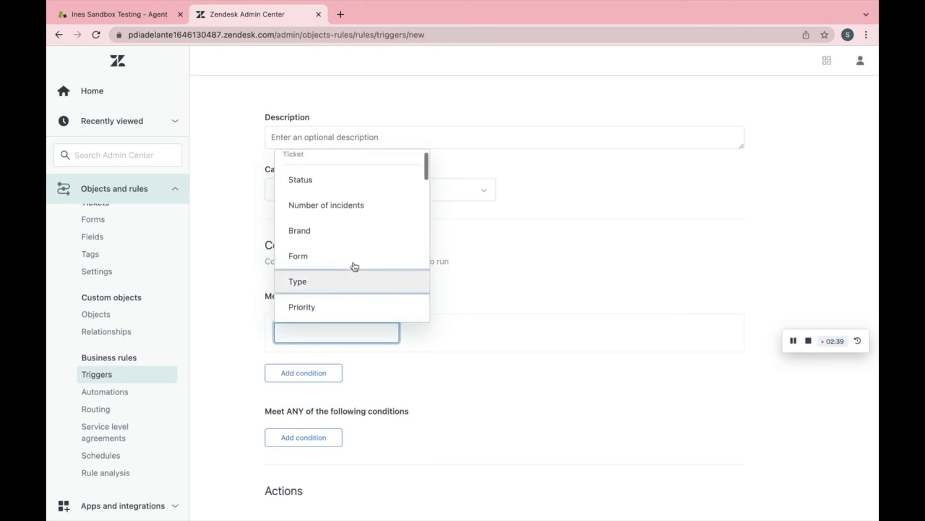
click(355, 191)
click(440, 297)
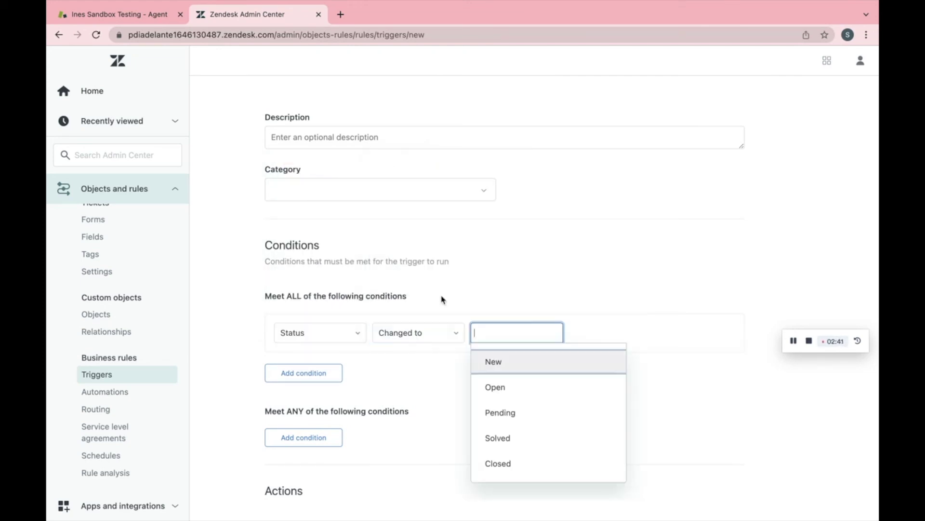
click(511, 387)
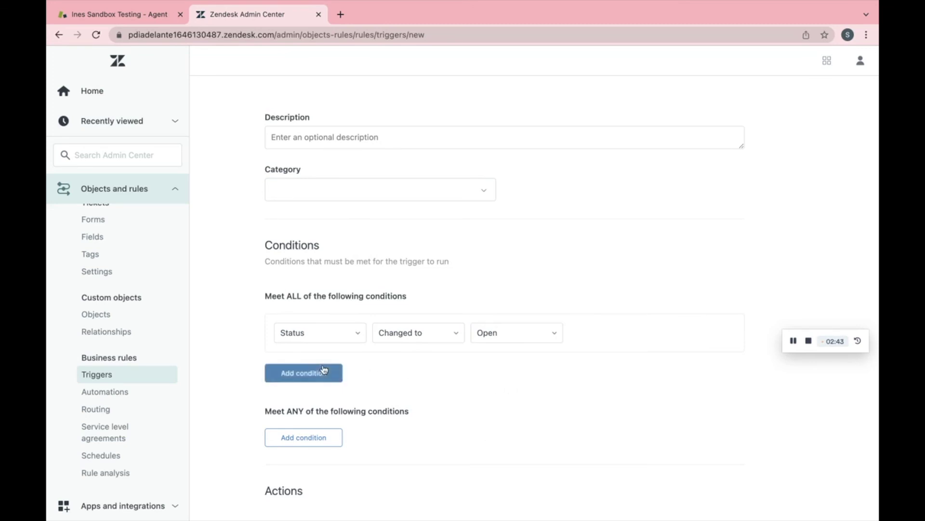
- Add a Tags Contains at least one of the following condition with bump1 and bump2
click(325, 372)
scroll(361, 344, down, 3)
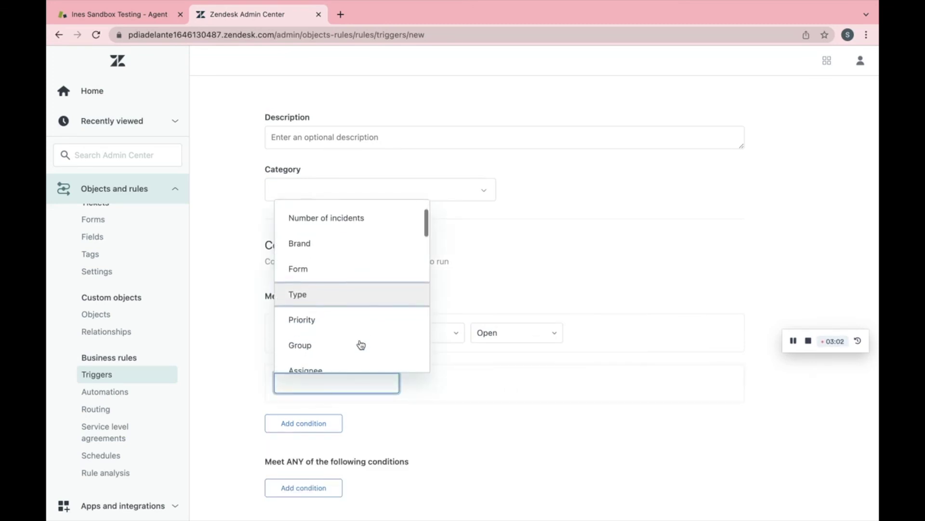
scroll(358, 277, down, 2)
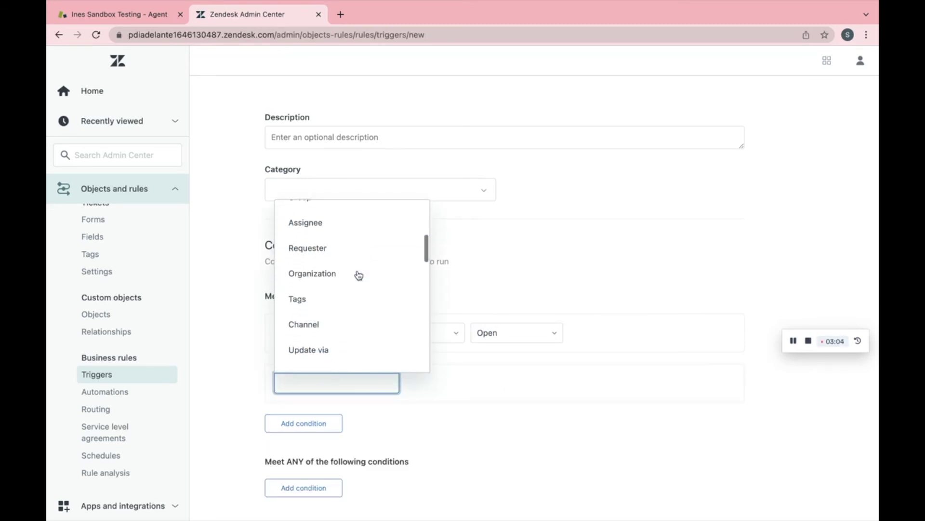
click(341, 300)
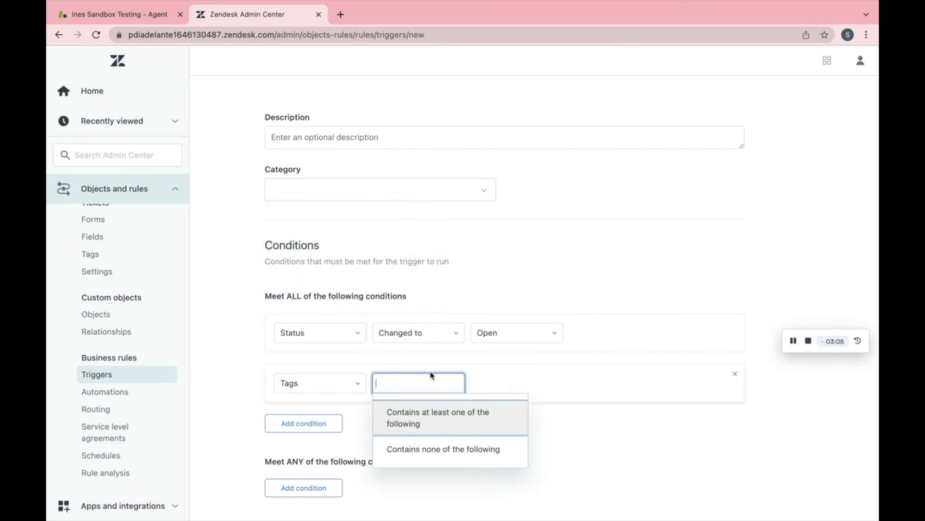
click(446, 420)
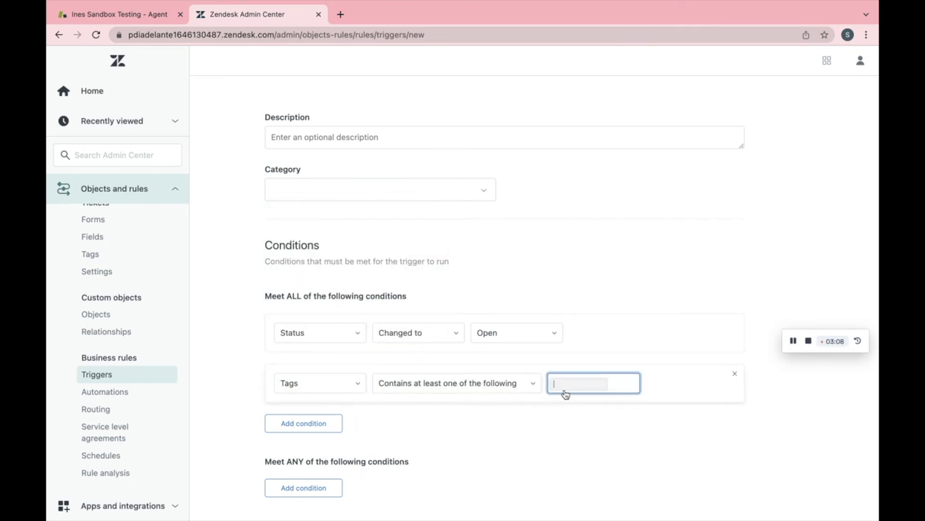
text(bump1)
key(Return)
text(bump2)
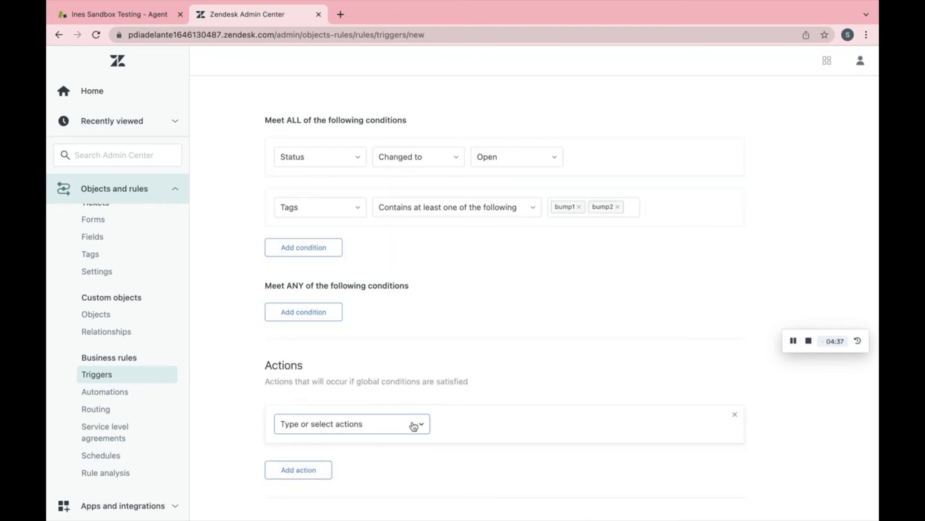
- Add a Remove tags action listing the tags bump1 and bump2
click(412, 422)
scroll(403, 374, down, 5)
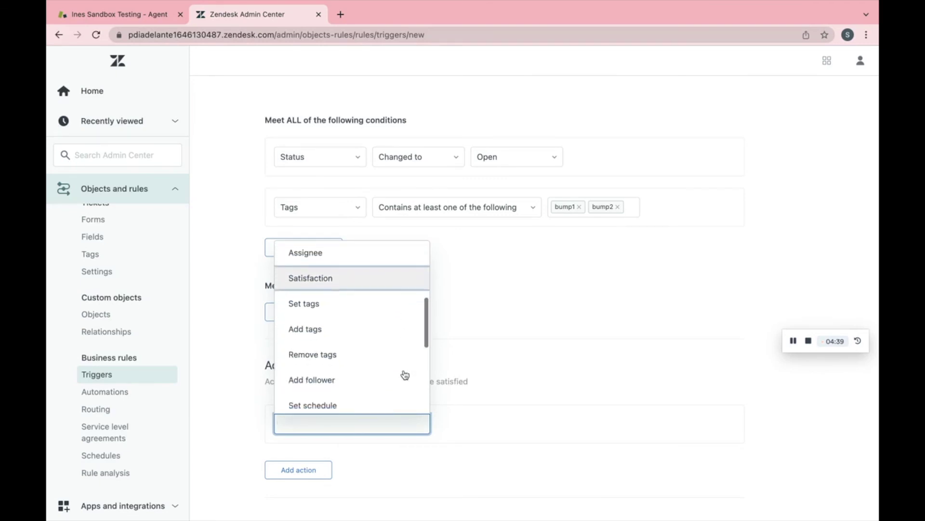
click(384, 330)
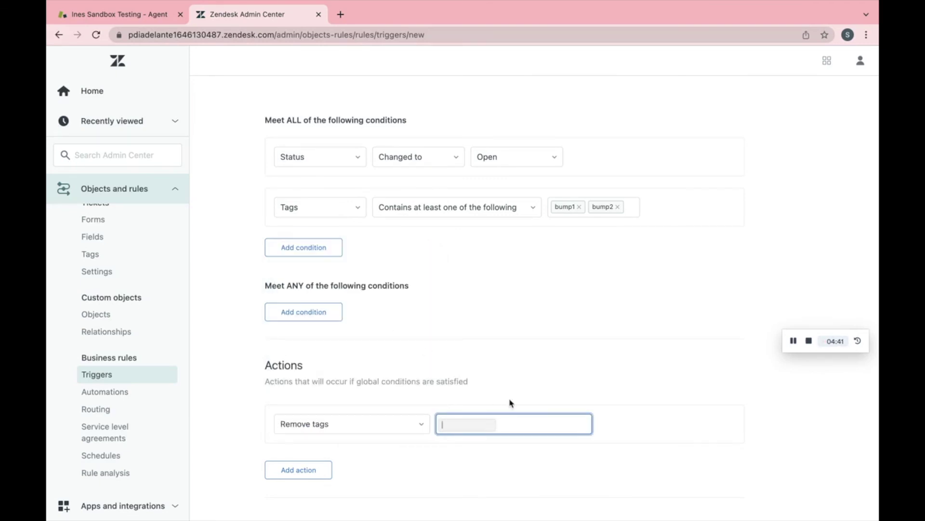
text(bump1)
key(space)
text(bump2)
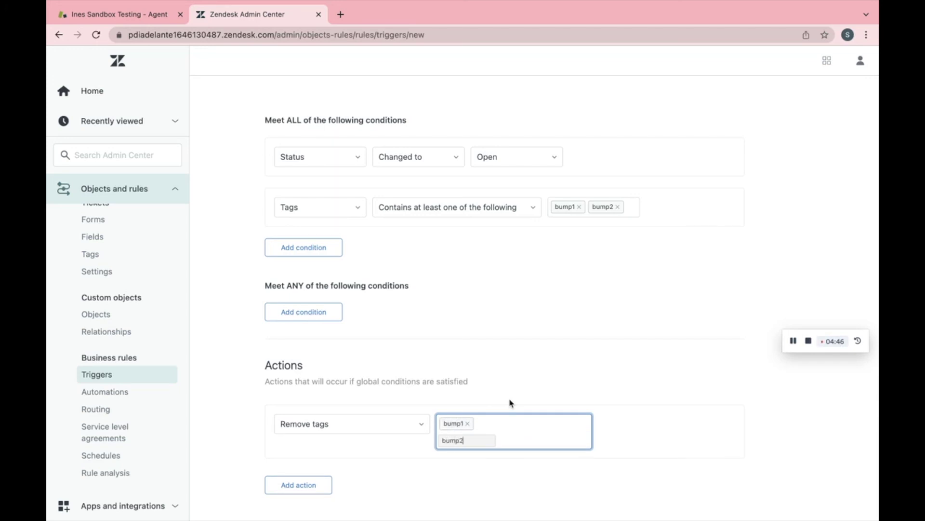
key(space)
- Save the new clean up tags trigger
click(587, 335)
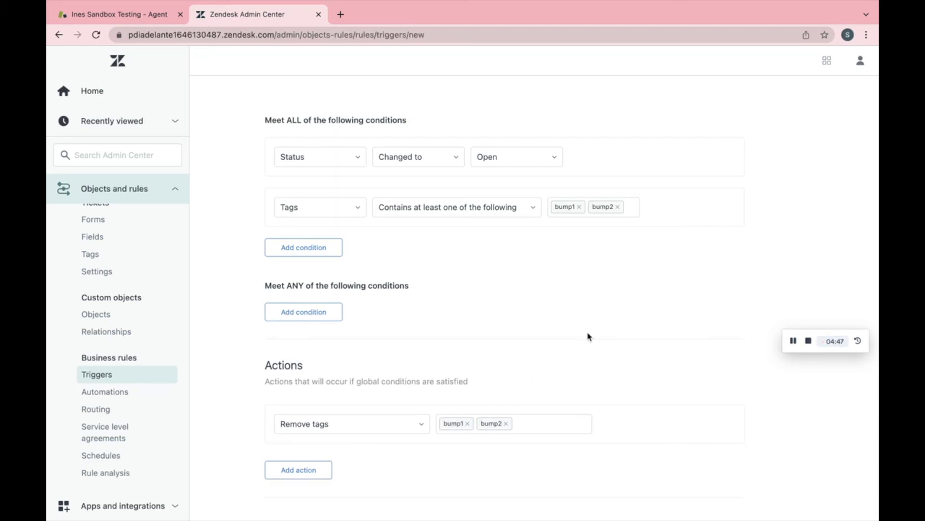
scroll(587, 335, down, 2)
click(721, 469)
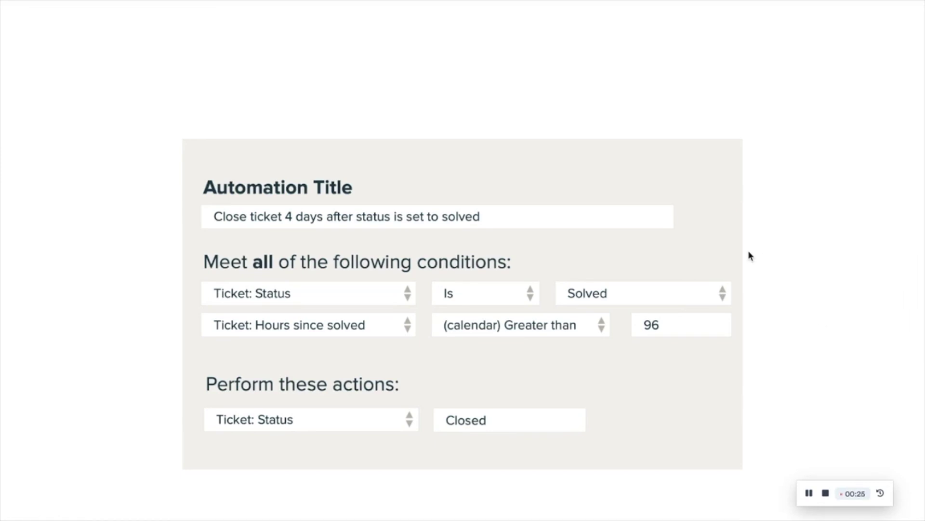
- Advance two slides to the example notifying the Courier group about tickets unassigned for 48 hours
key(Right)
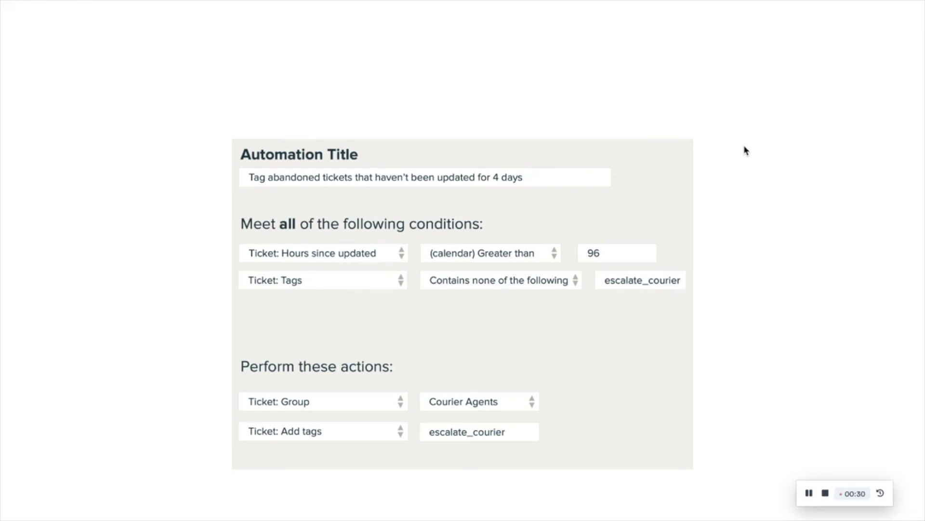
key(Right)
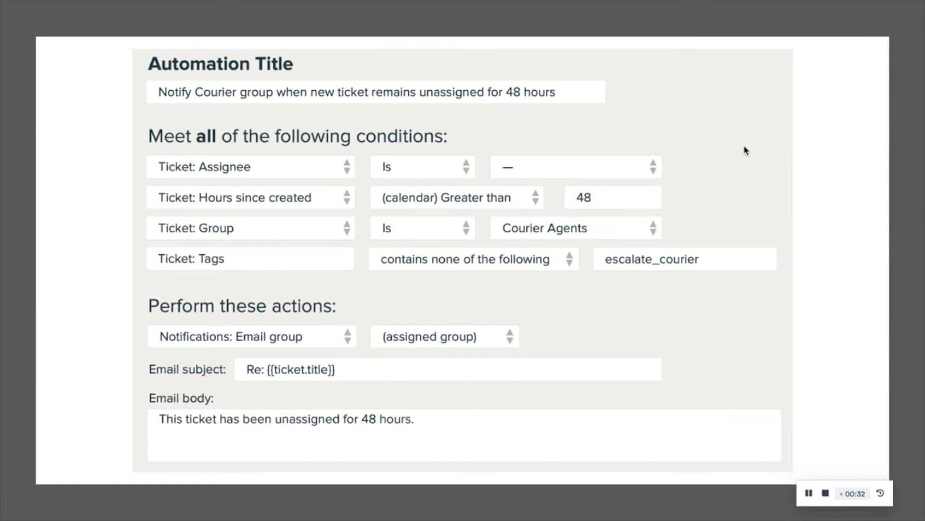